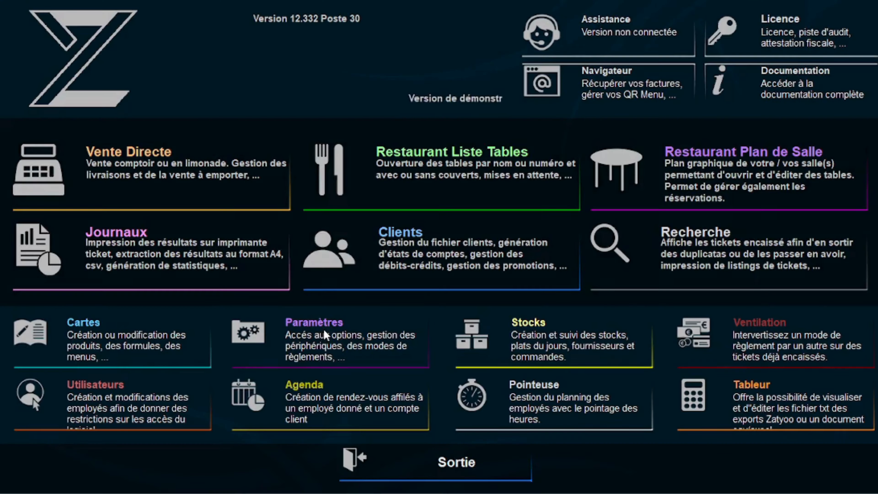
# Step: Add THERMAL Receipt #1 as a Windows-driver printer in the peripheral settings and save it
pyautogui.click(324, 329)
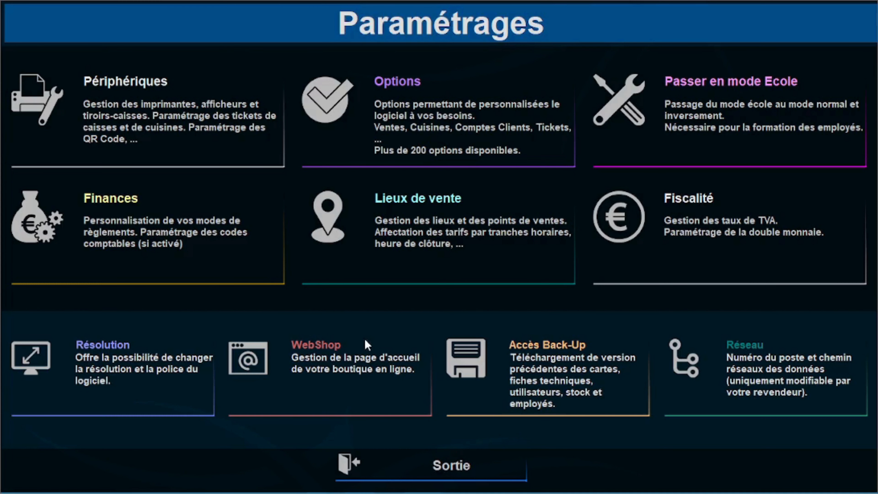
pyautogui.click(91, 118)
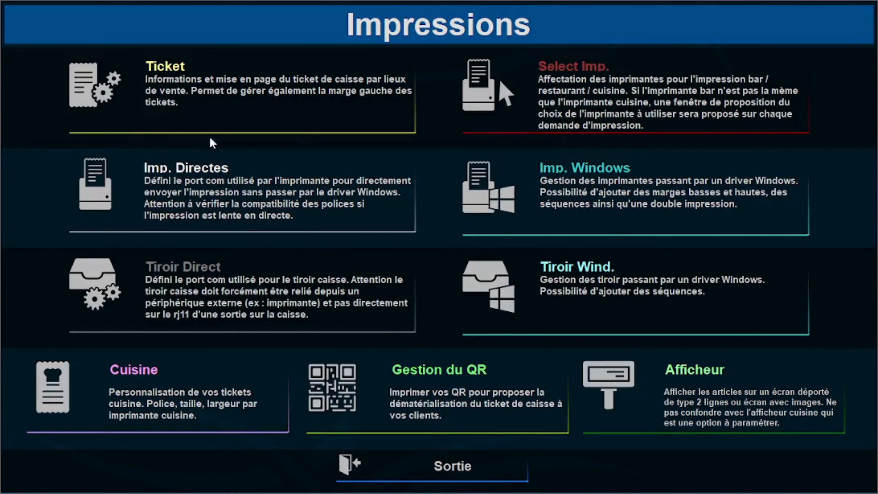
pyautogui.click(545, 192)
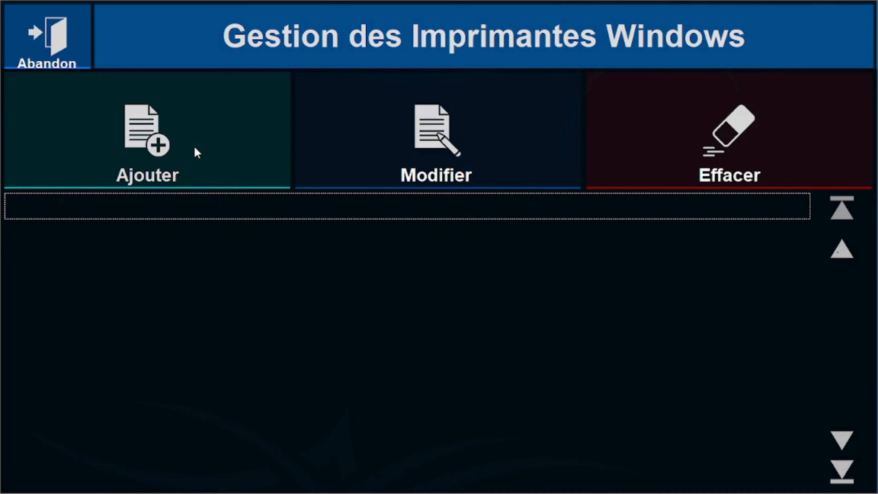
pyautogui.click(180, 146)
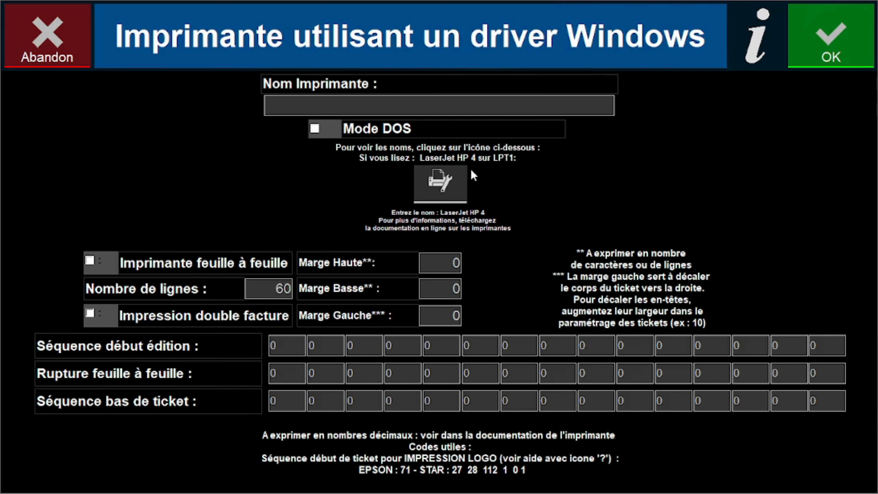
pyautogui.click(430, 185)
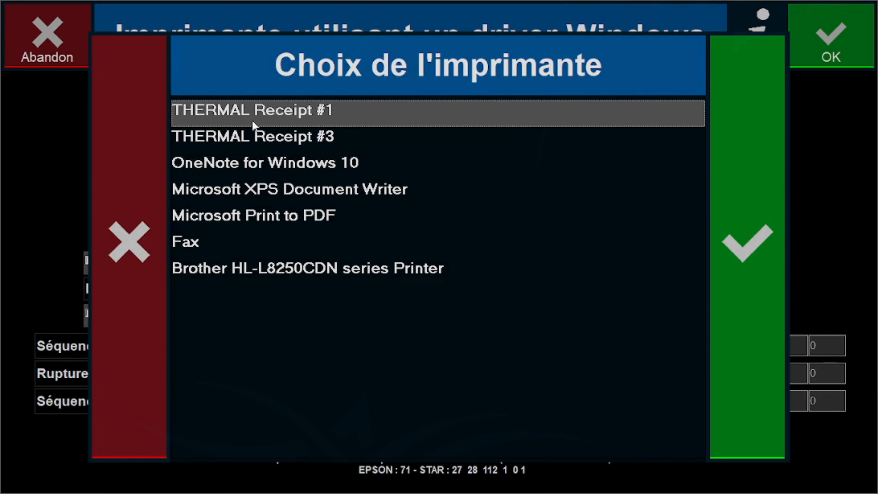
pyautogui.click(748, 125)
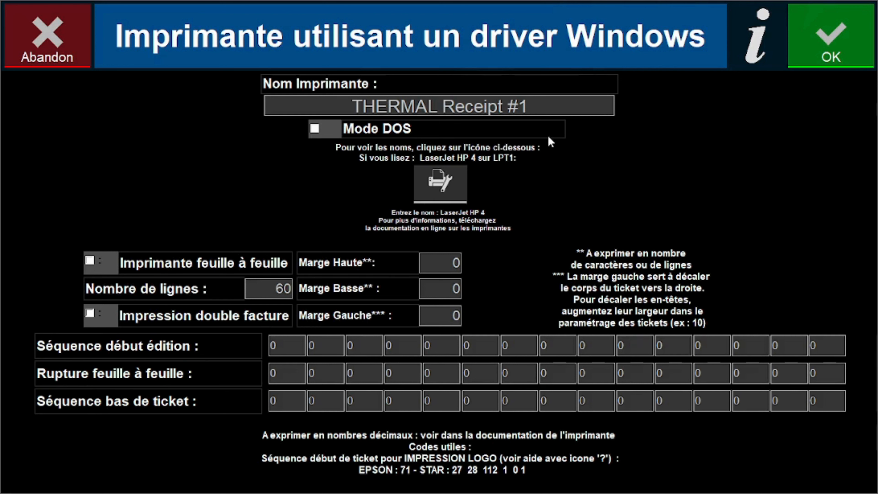
pyautogui.click(828, 65)
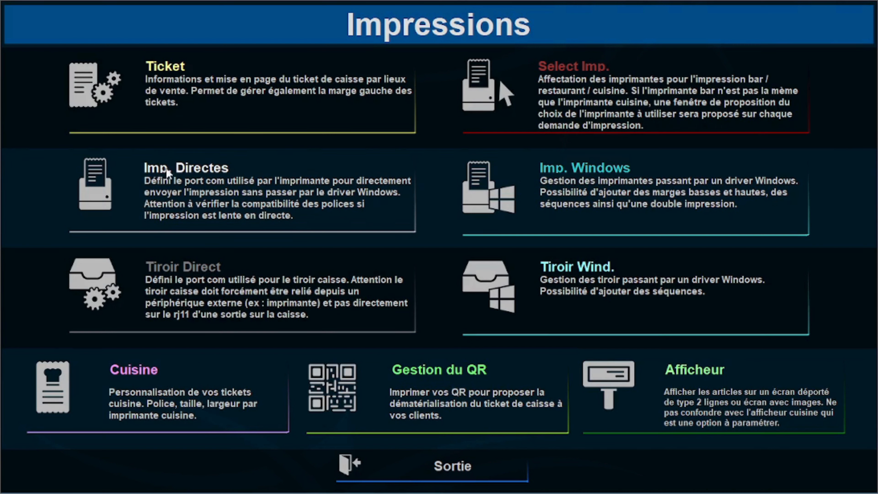
# Step: Assign THERMAL Receipt #1 as both the restaurant printer and the direct (bar) printer in the printer selection
pyautogui.click(537, 88)
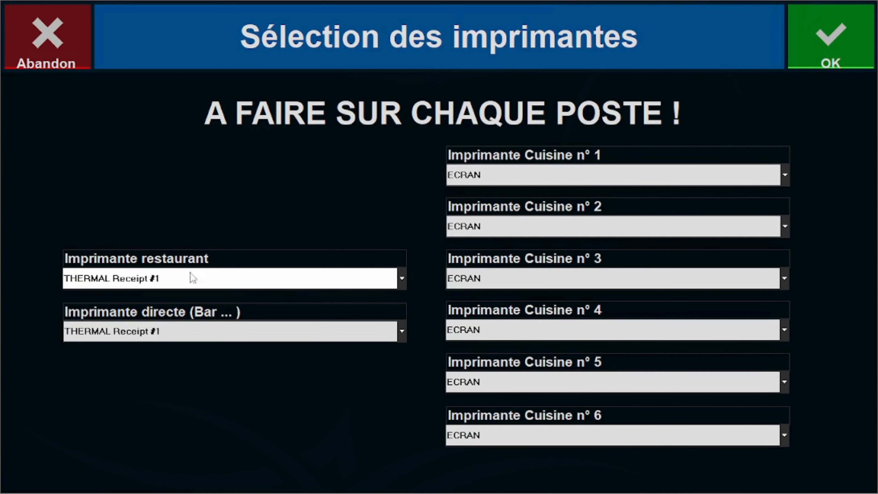
pyautogui.click(183, 271)
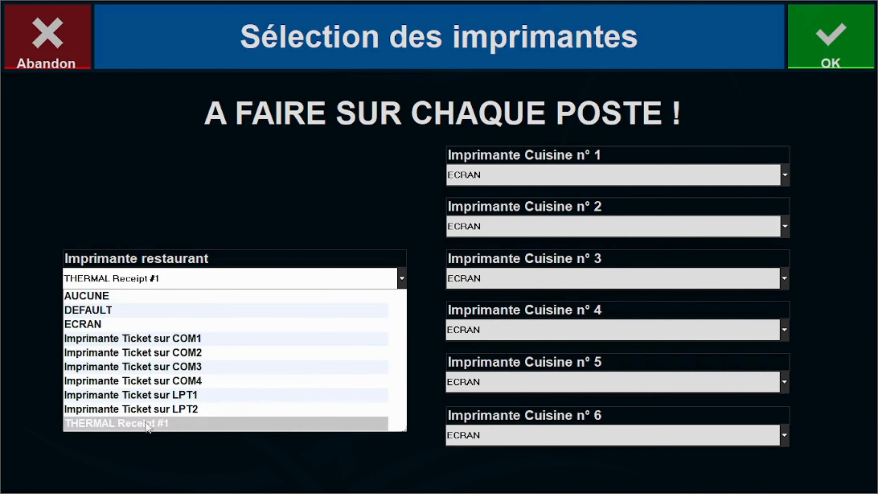
pyautogui.click(83, 298)
pyautogui.click(131, 276)
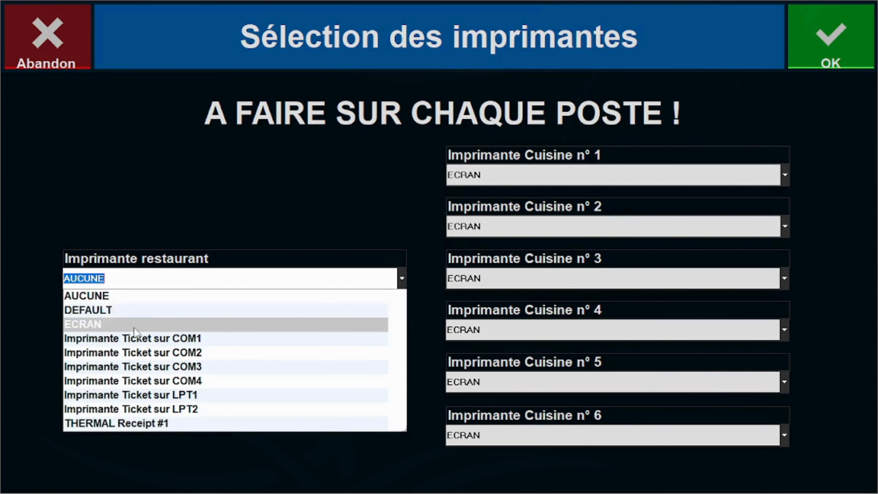
pyautogui.click(134, 325)
pyautogui.click(121, 278)
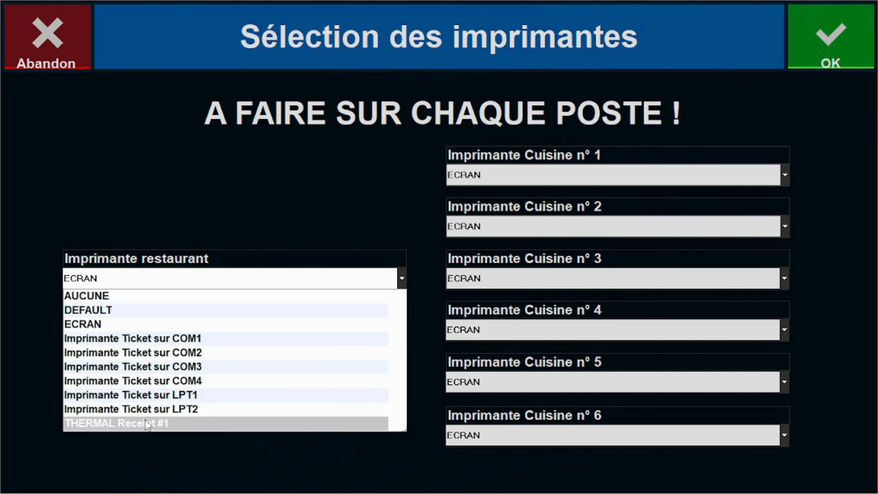
pyautogui.click(147, 424)
pyautogui.click(180, 334)
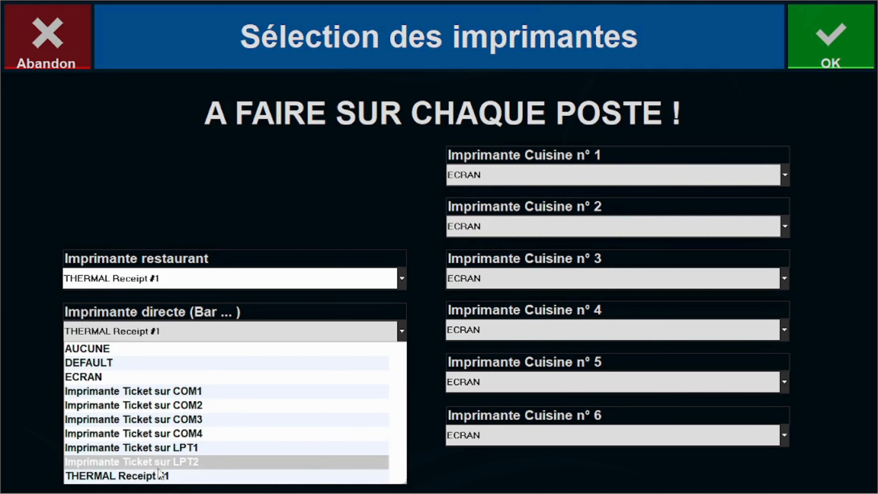
pyautogui.click(166, 476)
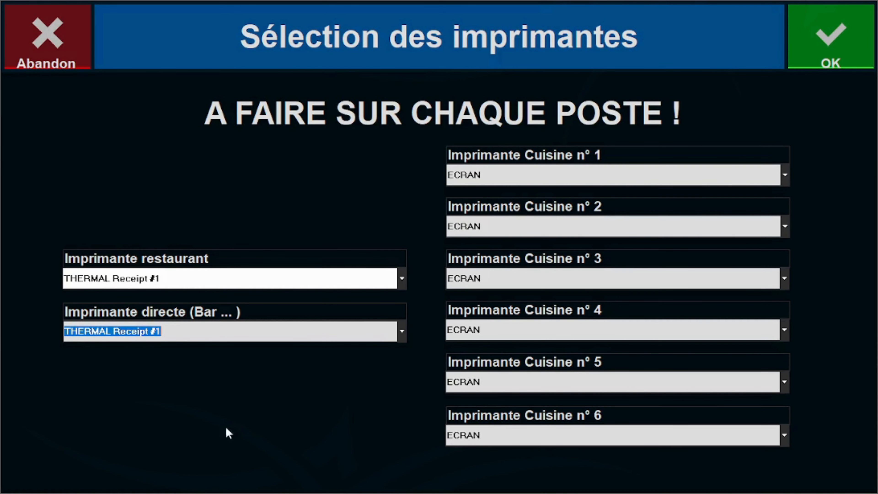
# Step: Set kitchen printers 1 to 6 to AUCUNE, save the printer selection and return to the main menu
pyautogui.click(485, 177)
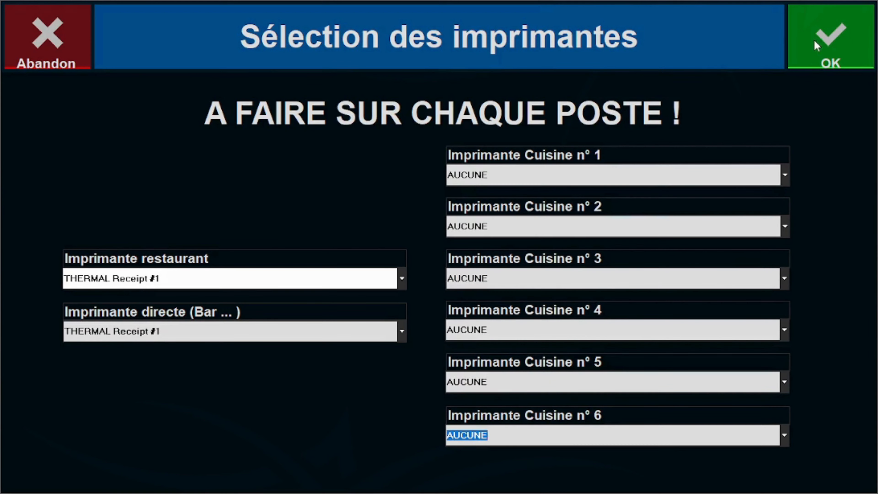
pyautogui.click(815, 47)
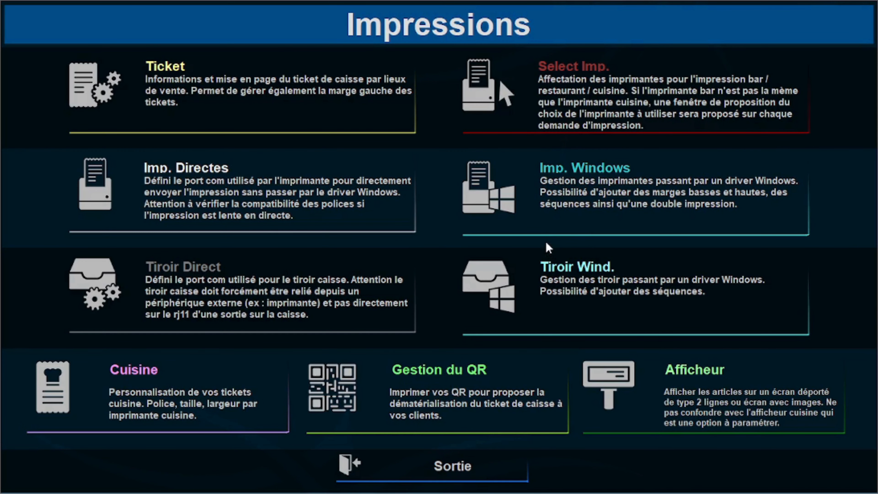
pyautogui.click(418, 470)
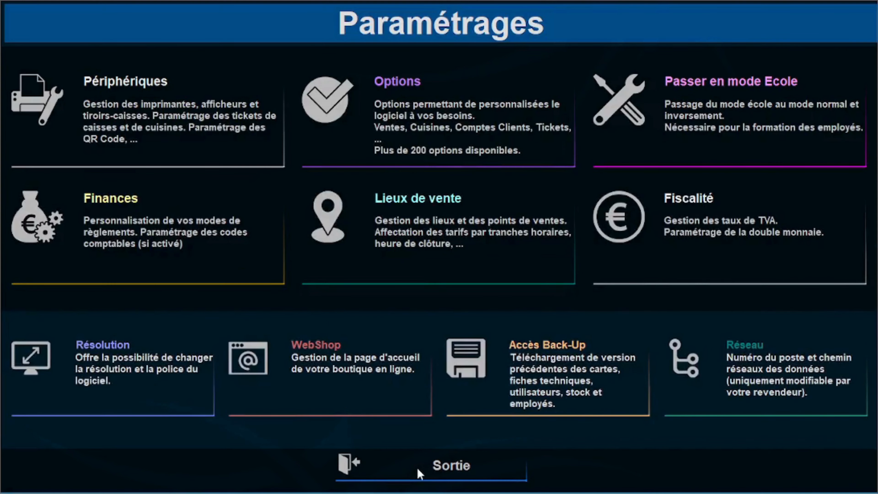
pyautogui.click(418, 473)
# Step: Open direct sales (Vente Directe) by entering the access code
pyautogui.click(154, 167)
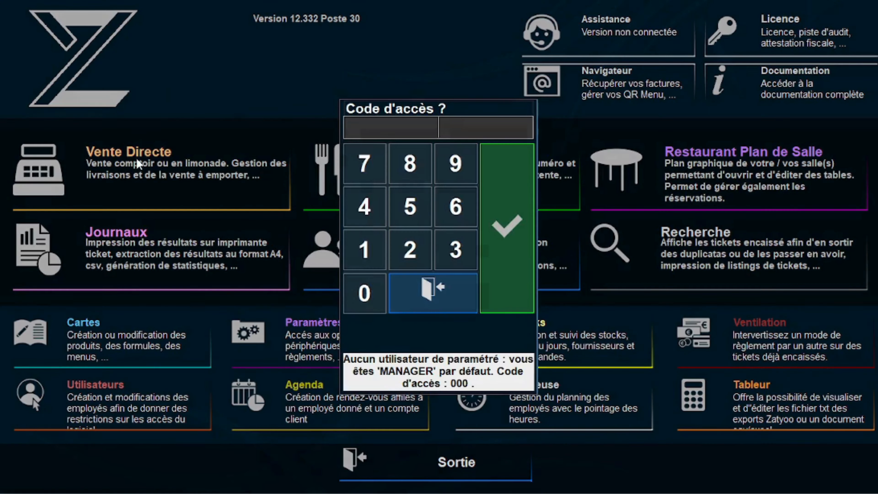
pyautogui.write('000')
pyautogui.press('Return')
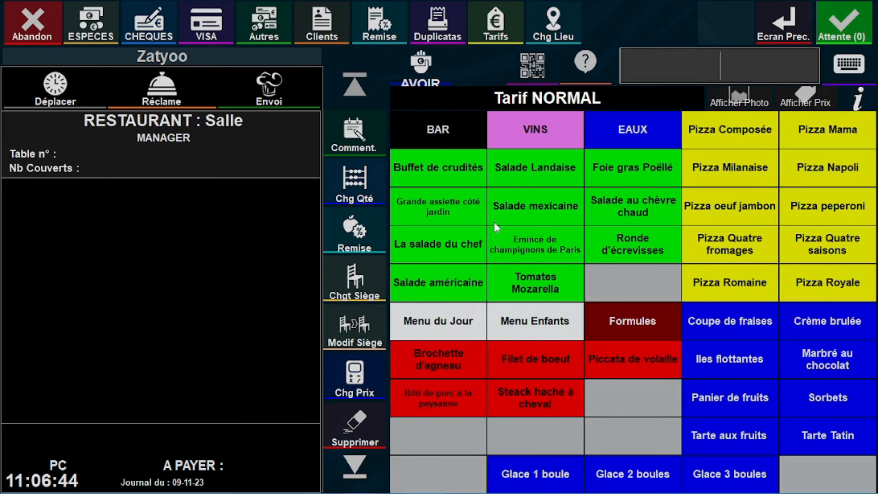
# Step: Order one Emincé de champignons de Paris and two Salade mexicaine, with Sauce au bleu and Sauce blanche, and print the ticket
pyautogui.click(514, 240)
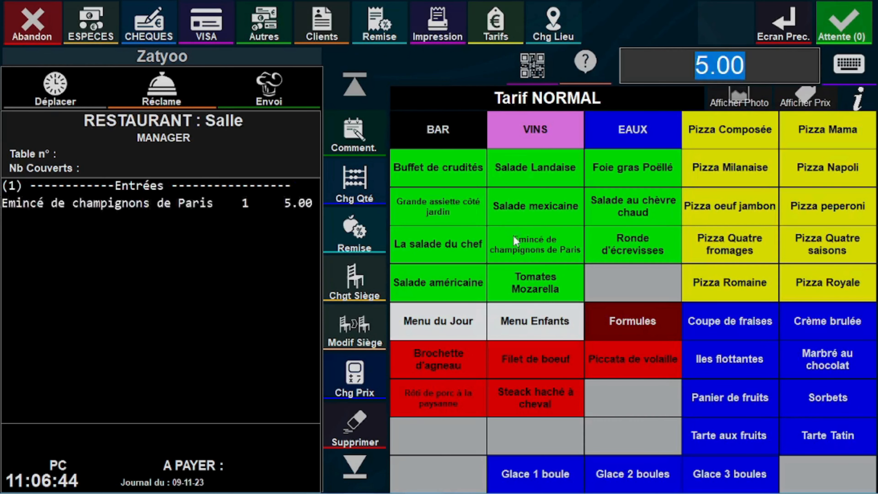
pyautogui.click(520, 222)
pyautogui.click(520, 221)
pyautogui.click(518, 211)
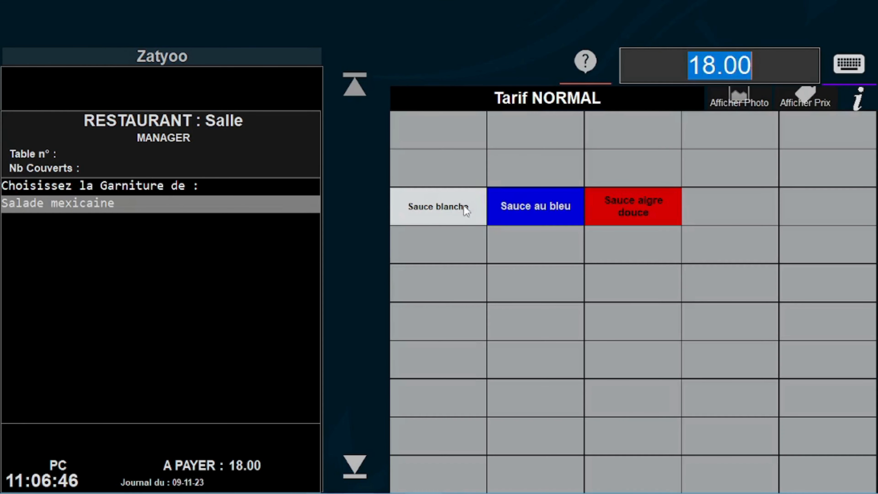
pyautogui.click(463, 212)
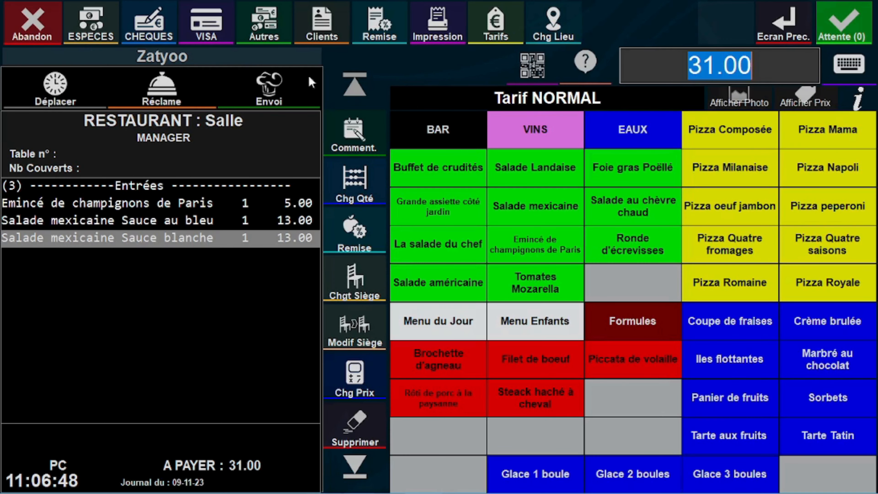
pyautogui.click(451, 35)
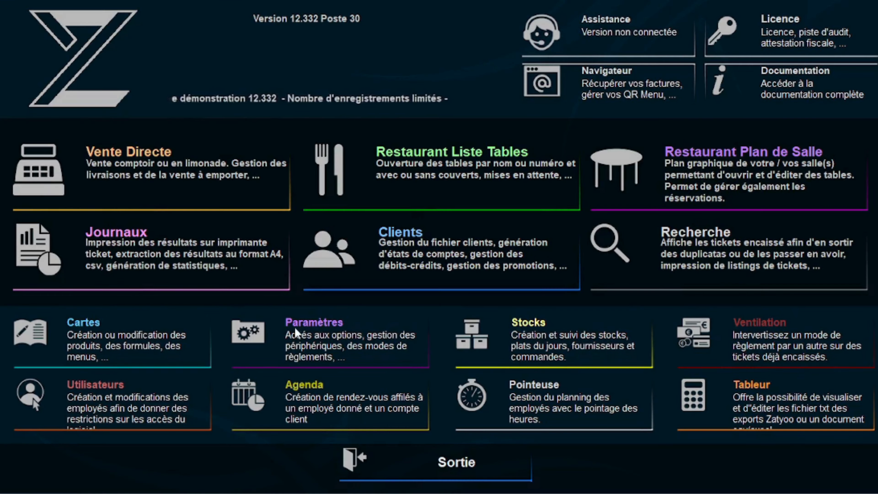
# Step: Return to the settings with the access code and open the receipt ticket layout under the peripherals
pyautogui.click(295, 327)
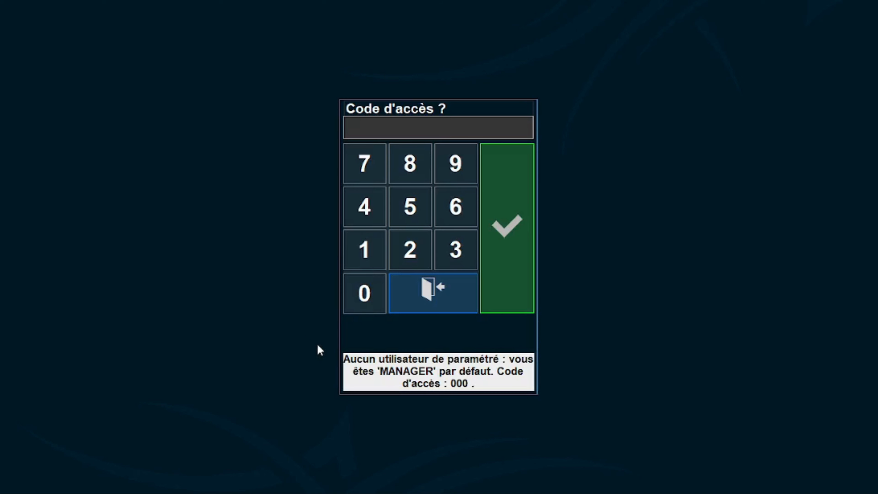
pyautogui.write('000')
pyautogui.press('Return')
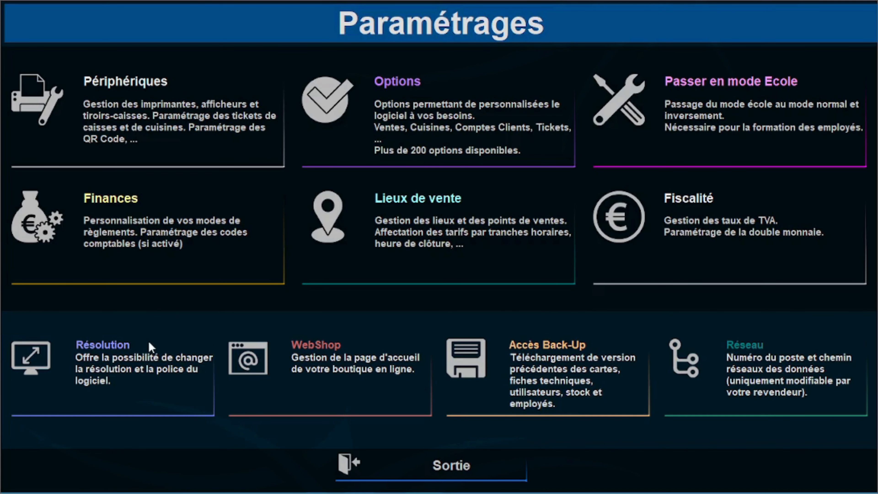
pyautogui.click(108, 121)
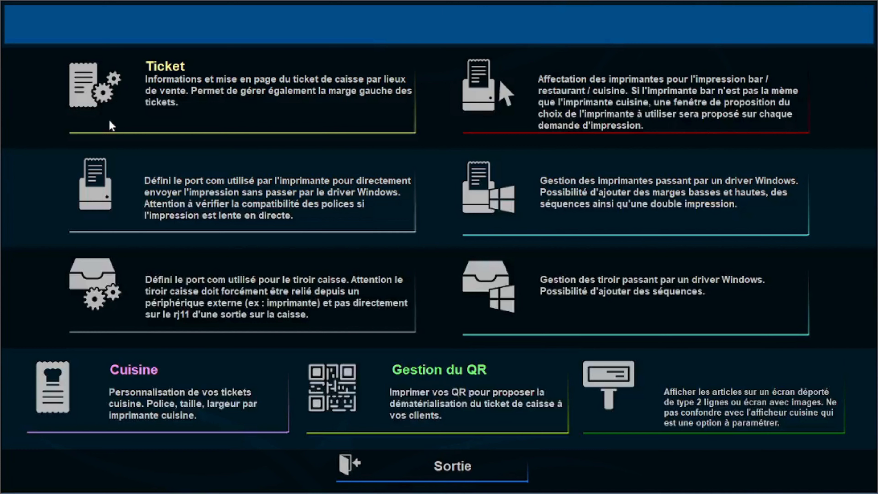
pyautogui.click(185, 103)
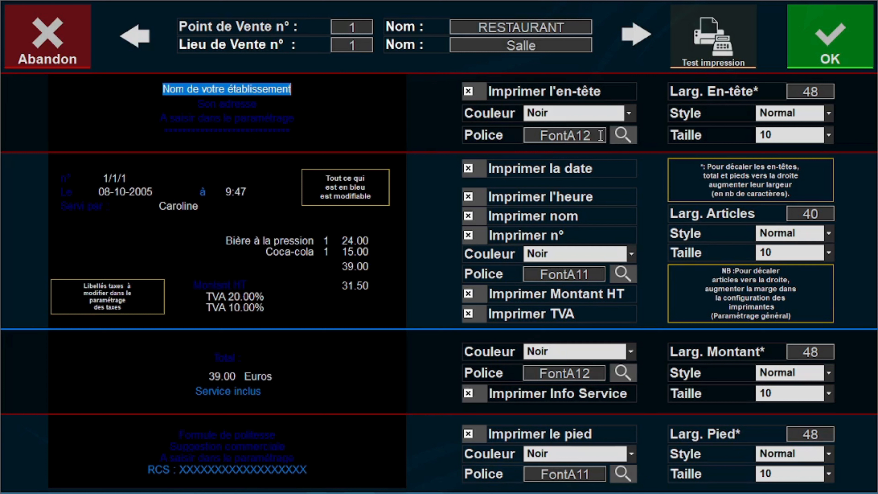
# Step: Set the ticket header font to FontA11 from the fonts of the THERMAL Receipt #1 printer
pyautogui.click(590, 135)
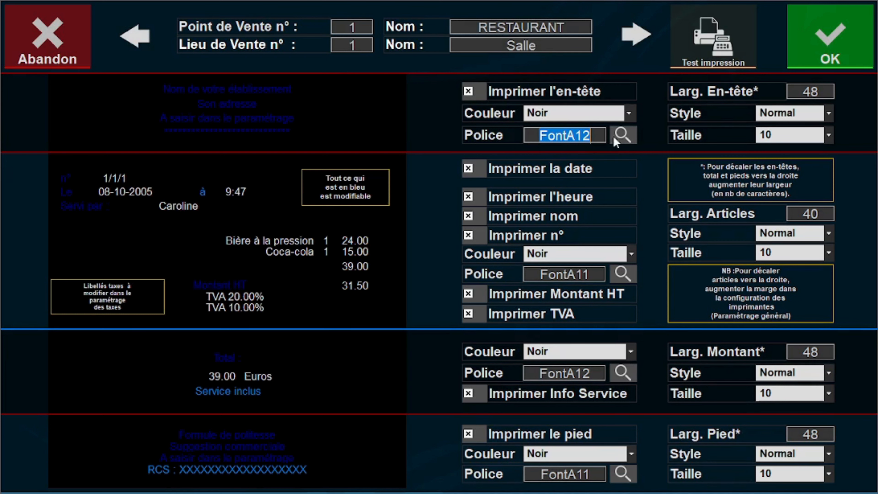
pyautogui.click(622, 135)
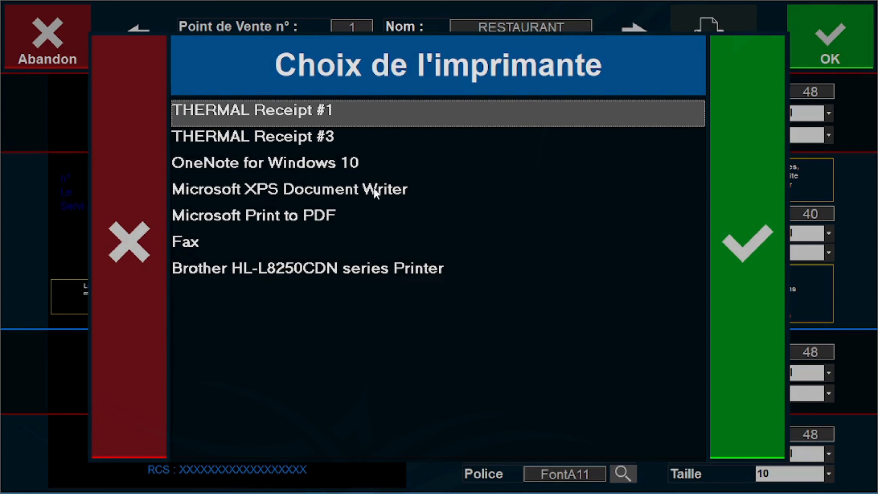
pyautogui.click(754, 214)
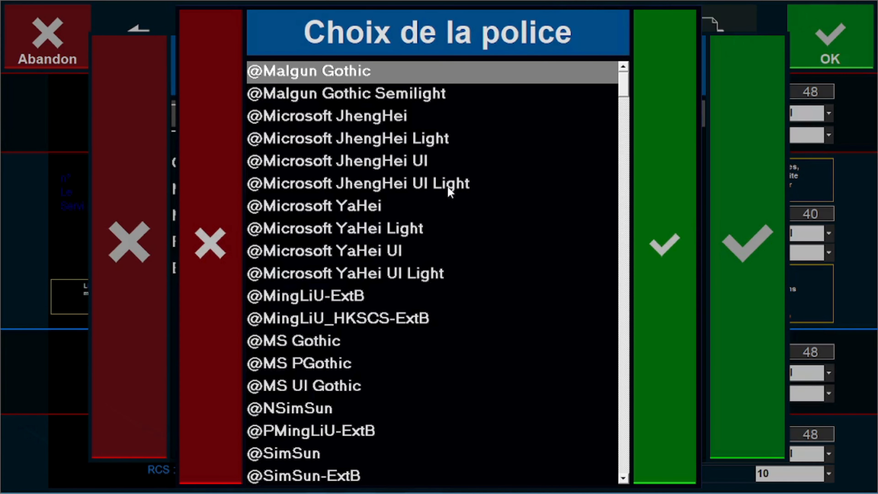
pyautogui.scroll(-18, 536, 138)
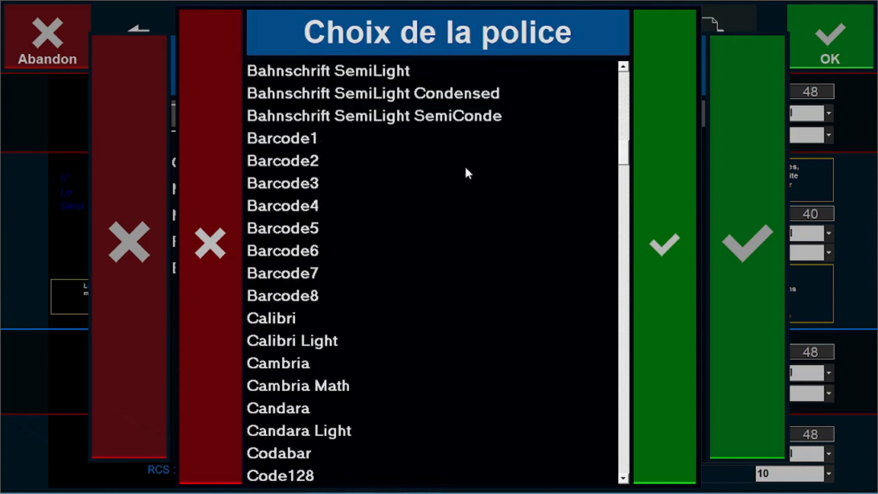
pyautogui.scroll(-5, 463, 180)
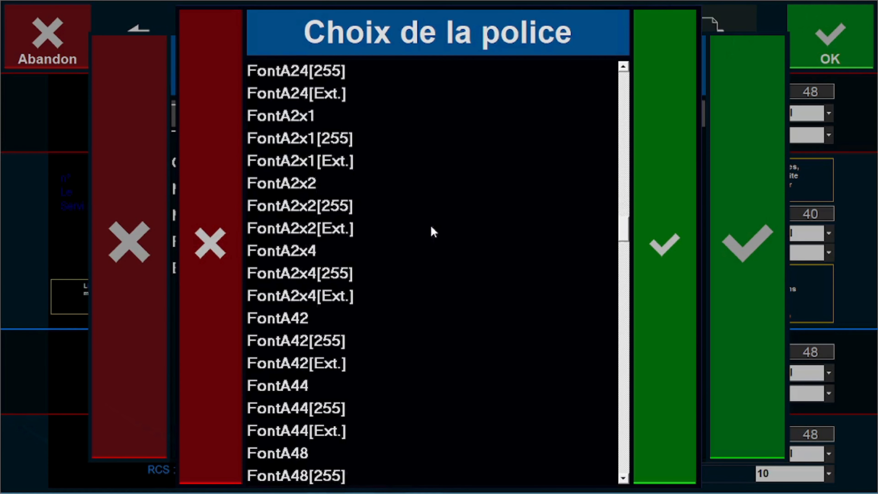
pyautogui.scroll(-4, 421, 242)
pyautogui.scroll(2, 378, 287)
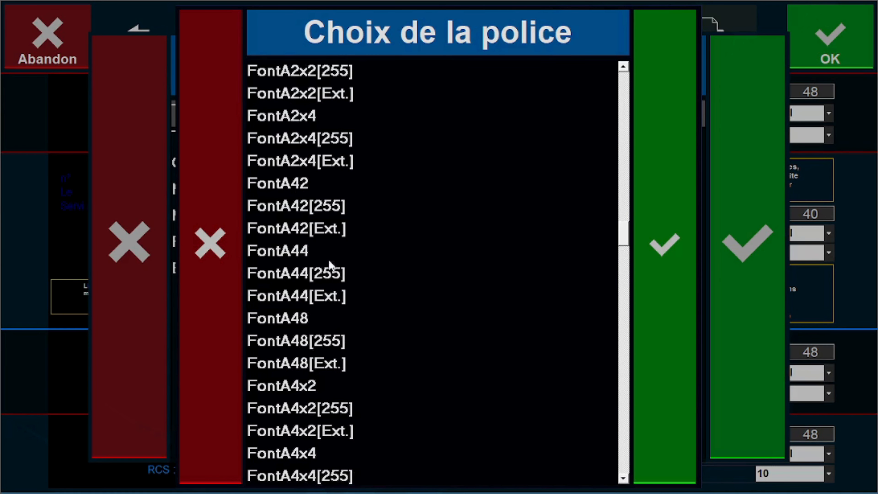
pyautogui.scroll(8, 328, 266)
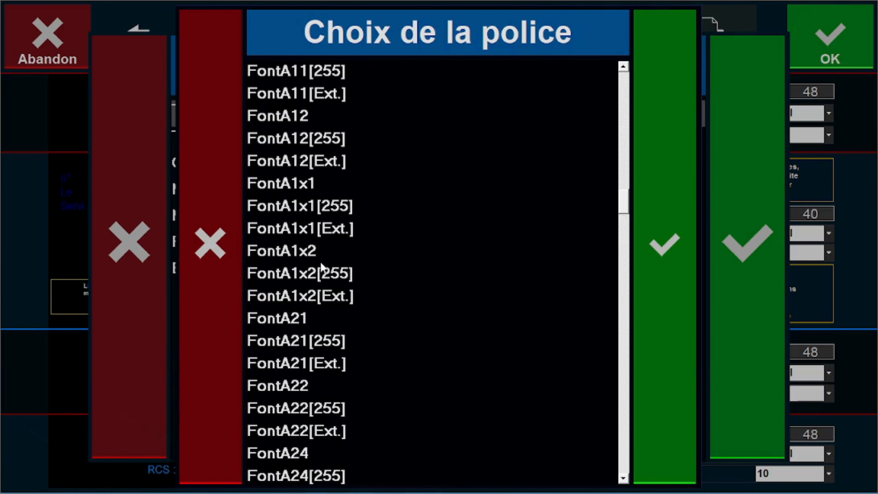
pyautogui.scroll(1, 320, 262)
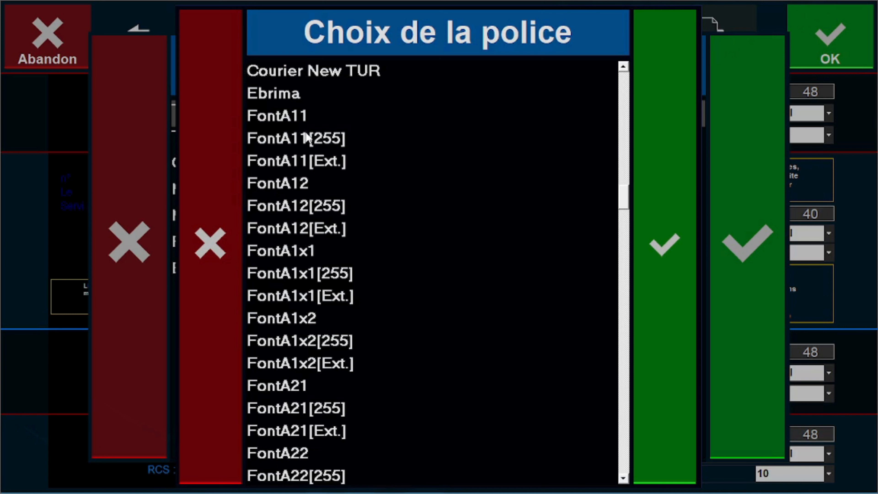
pyautogui.click(305, 116)
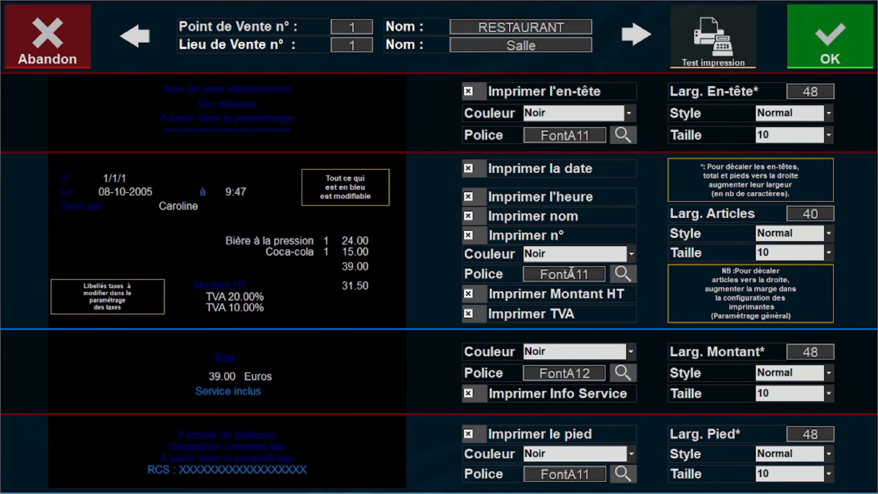
# Step: Set the font of the ticket's total section to FontA11 from the fonts of the THERMAL Receipt #1 printer
pyautogui.click(621, 372)
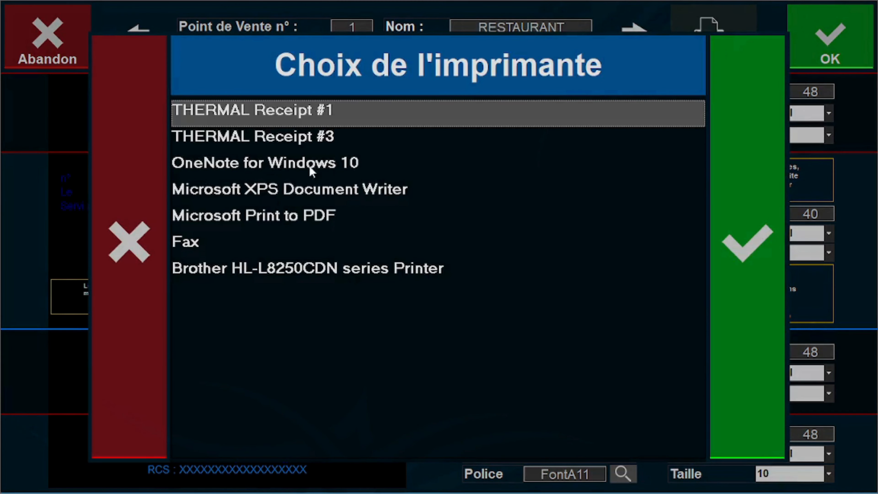
pyautogui.click(723, 174)
pyautogui.scroll(-4, 319, 257)
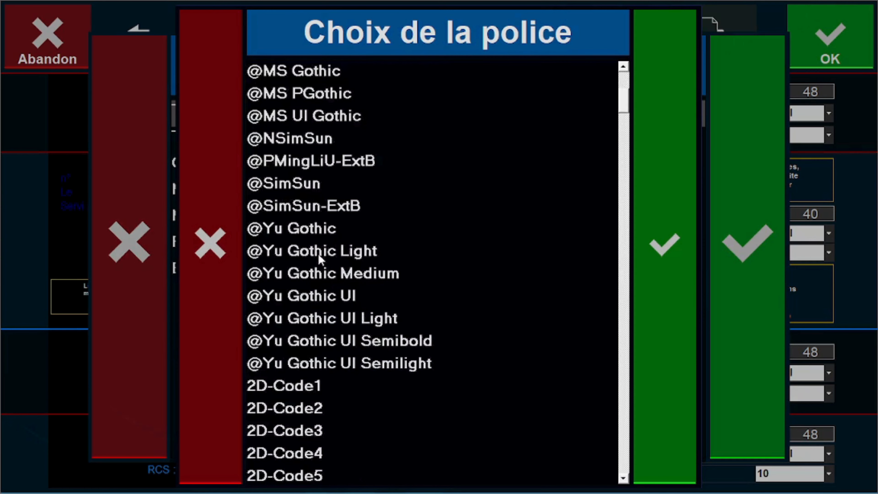
pyautogui.scroll(-20, 325, 256)
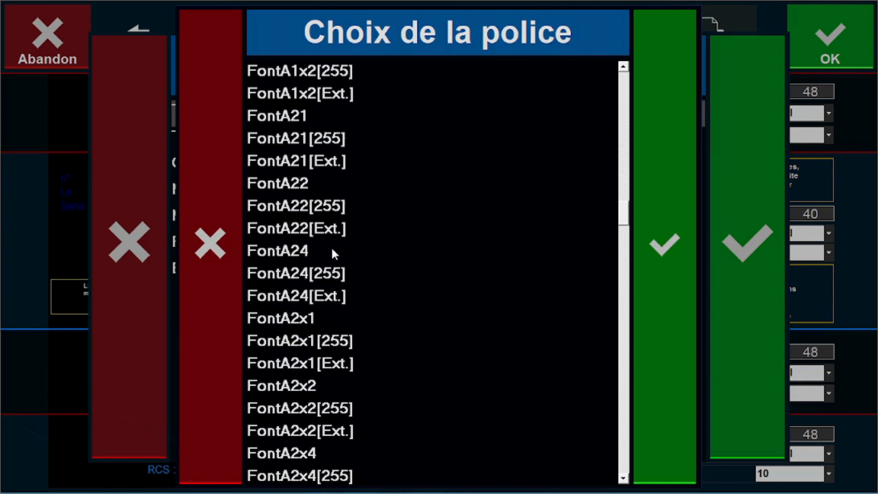
pyautogui.scroll(2, 325, 254)
pyautogui.scroll(1, 310, 173)
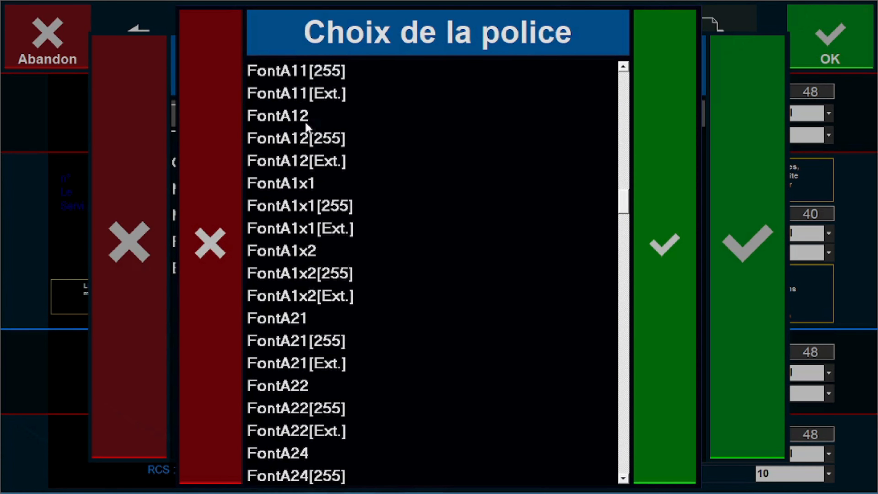
pyautogui.scroll(1, 318, 115)
pyautogui.click(318, 118)
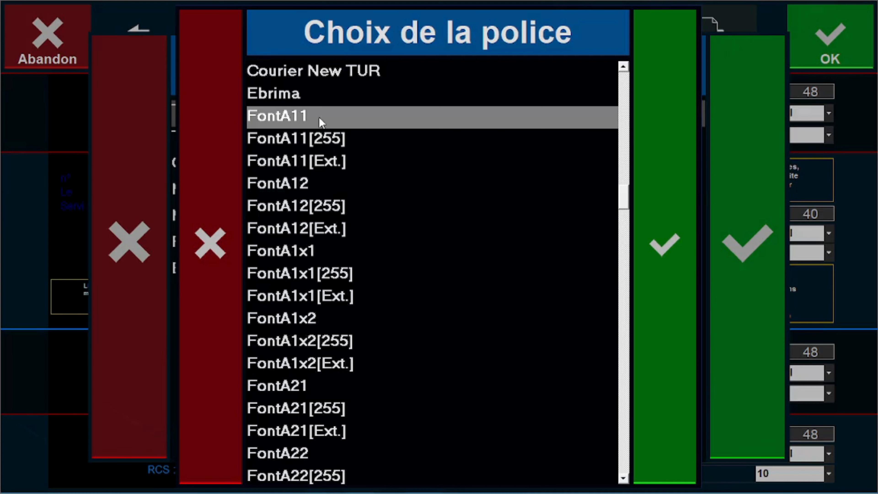
pyautogui.click(672, 140)
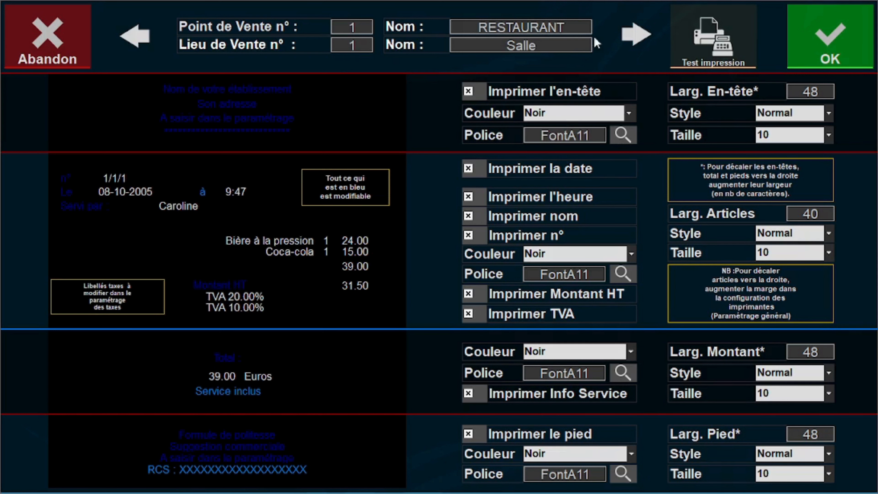
# Step: Duplicate the Salle ticket layout to the Terrasse sales location and advance to the following location
pyautogui.click(636, 35)
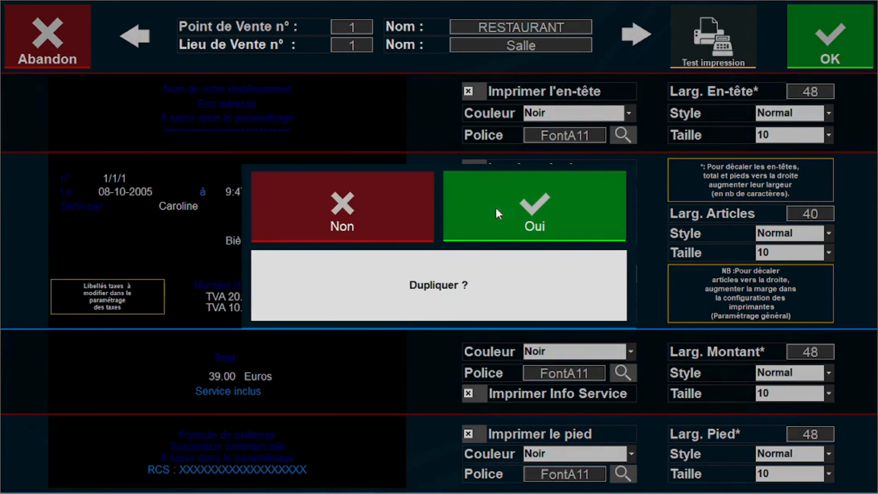
pyautogui.click(489, 210)
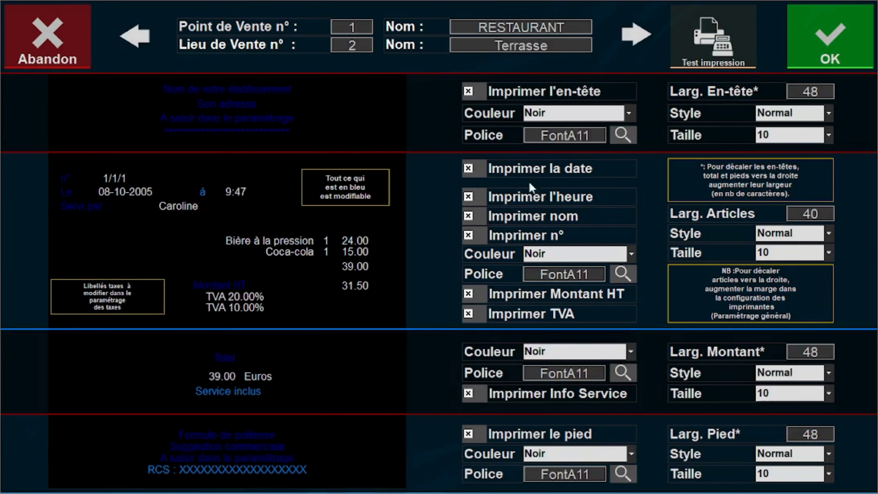
pyautogui.click(638, 36)
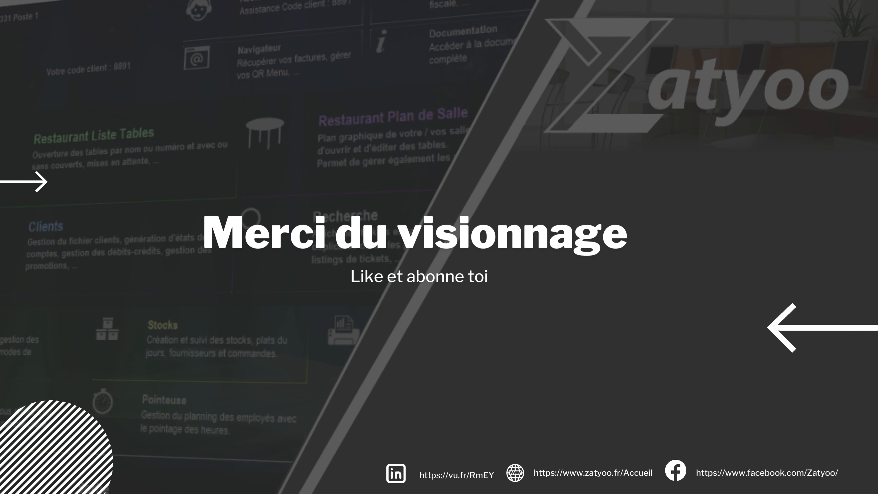